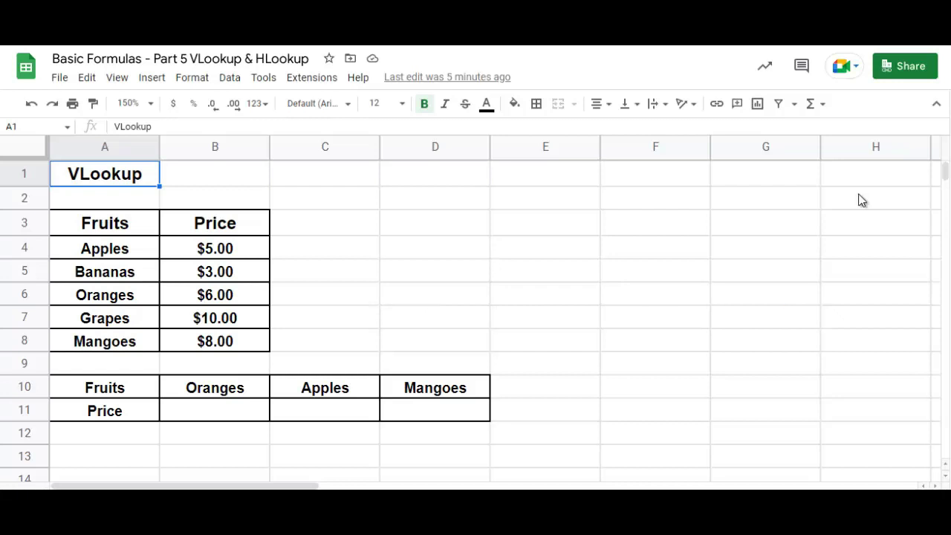
left_click(136, 225)
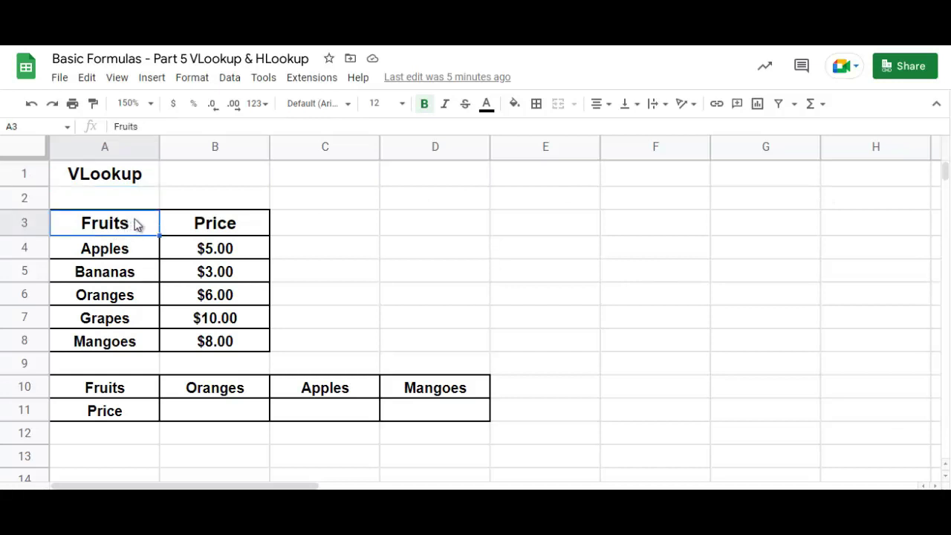
left_click(190, 223)
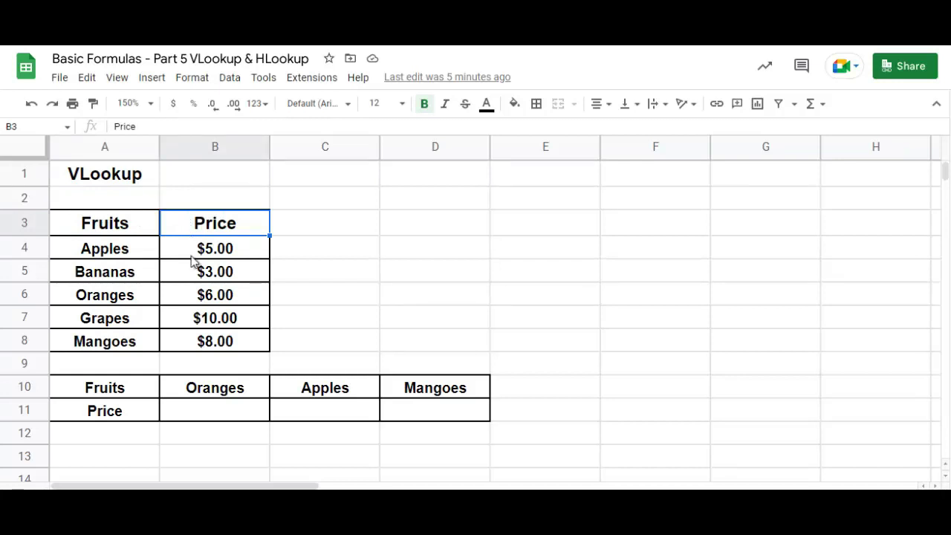
left_click(215, 410)
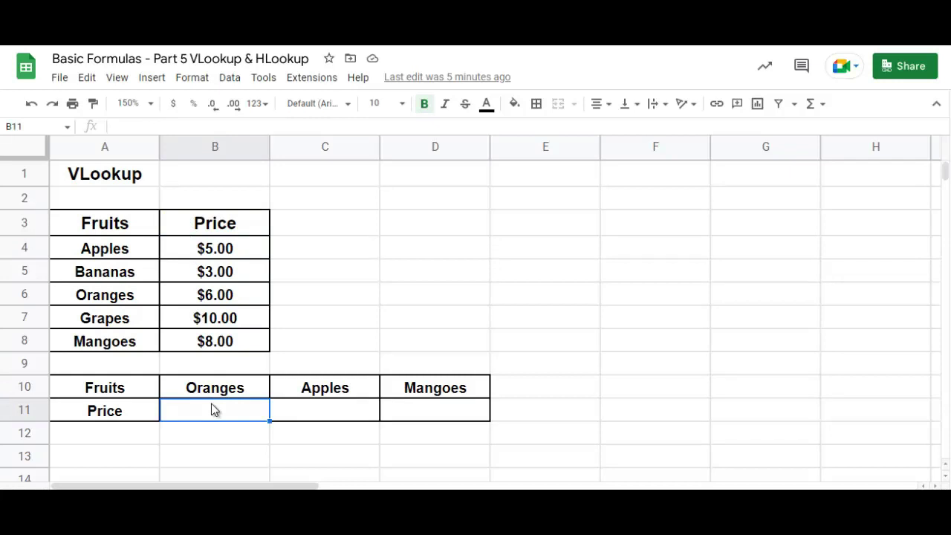
left_click_drag(155, 230, 238, 339)
Start a VLOOKUP formula in B11 with the text "Oranges" as its search key.
left_click(256, 416)
type("=")
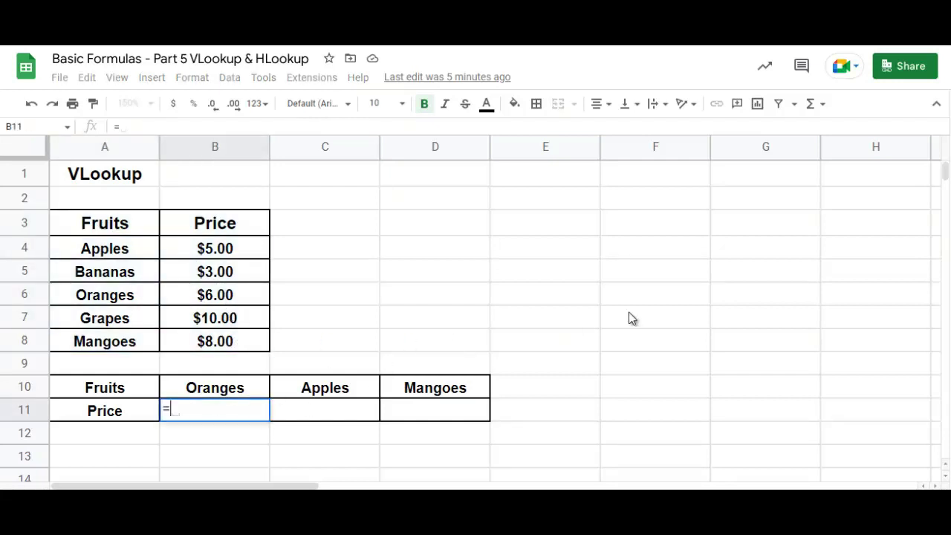
type("VLOOKUP")
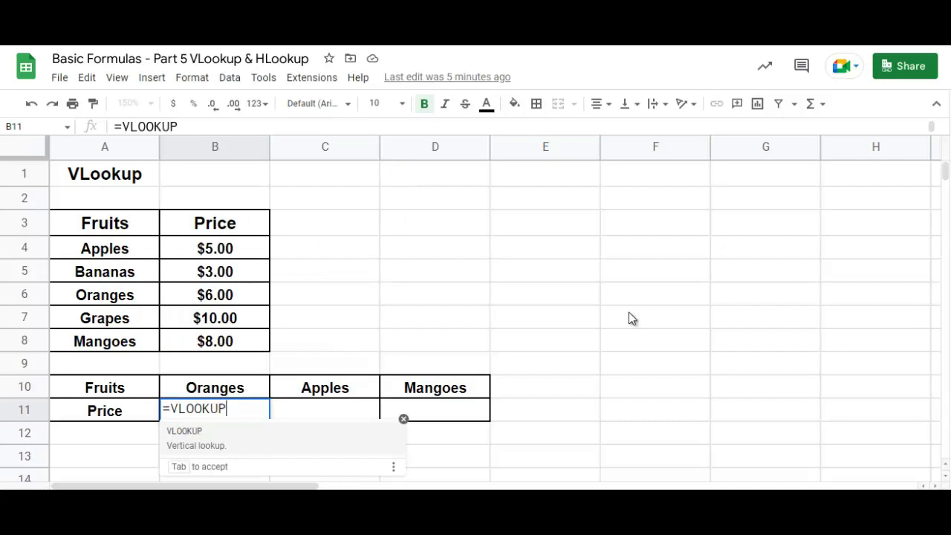
type("(\"O")
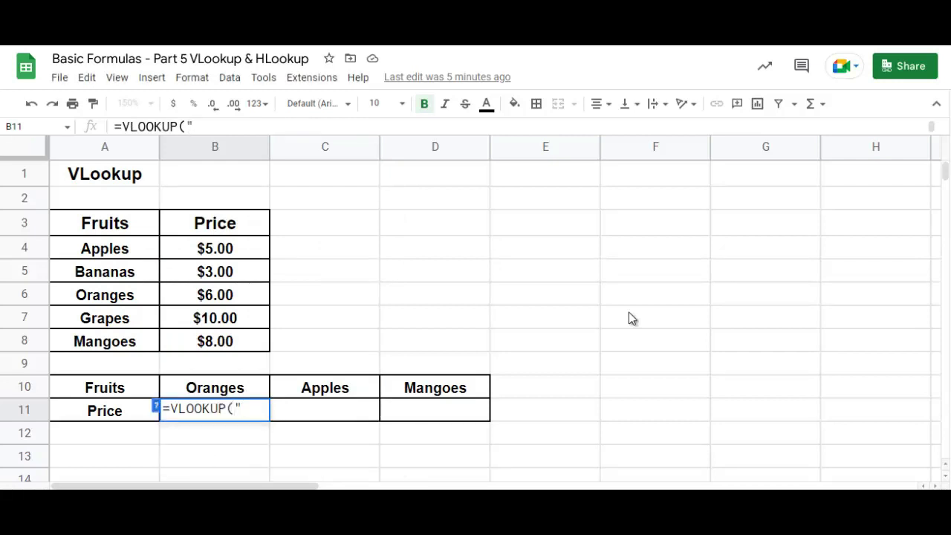
type("ranges")
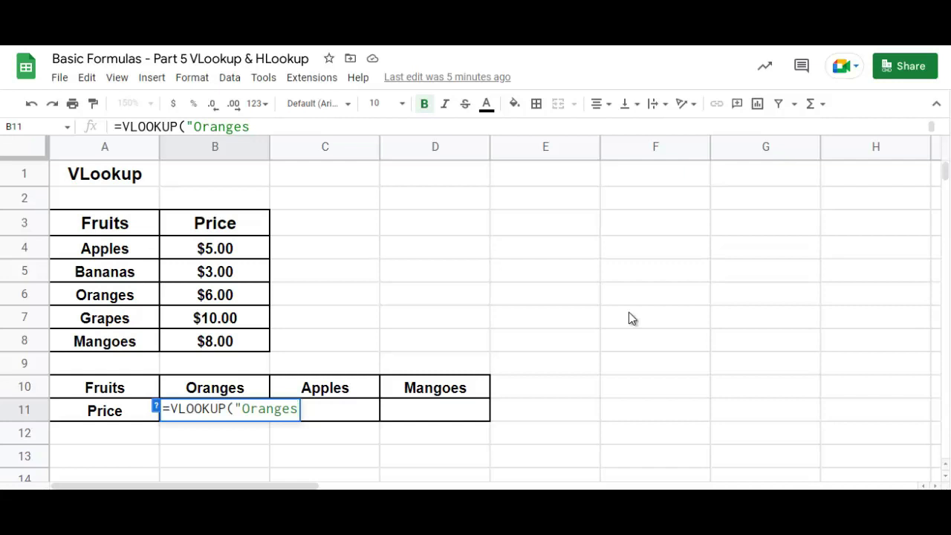
type("\",")
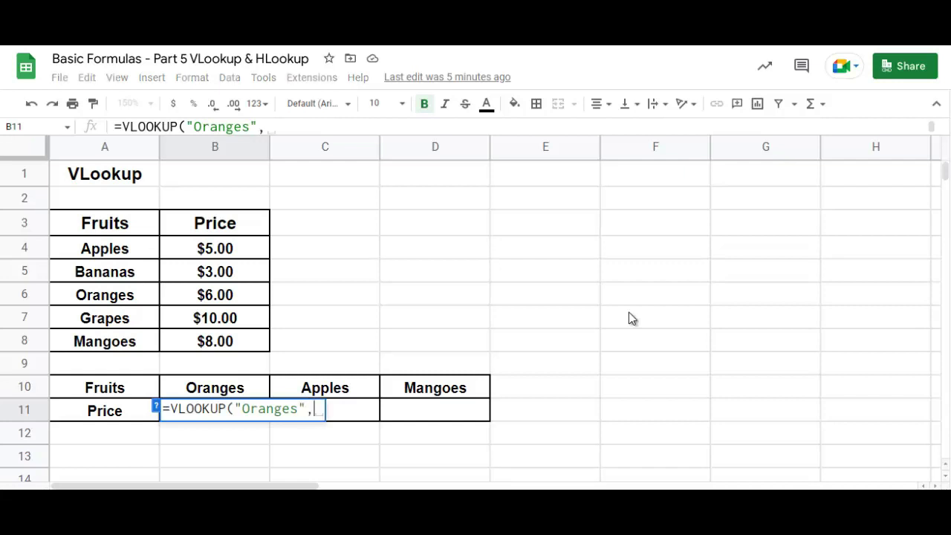
Add the fruit price data in A4:B8 as the VLOOKUP range in B11.
left_click(143, 250)
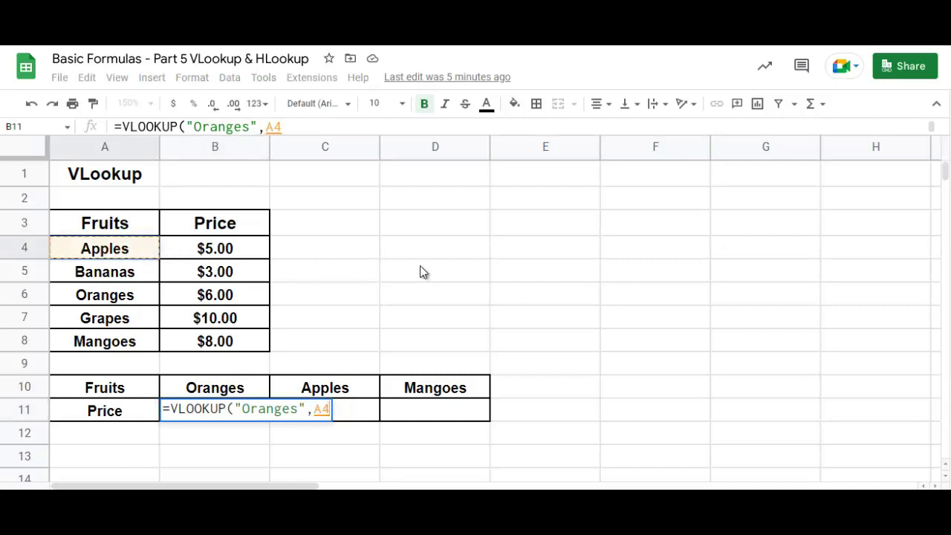
key("shift+Right")
key("shift+Down")
key("shift+Down")
key("shift+Down")
key("shift+Down")
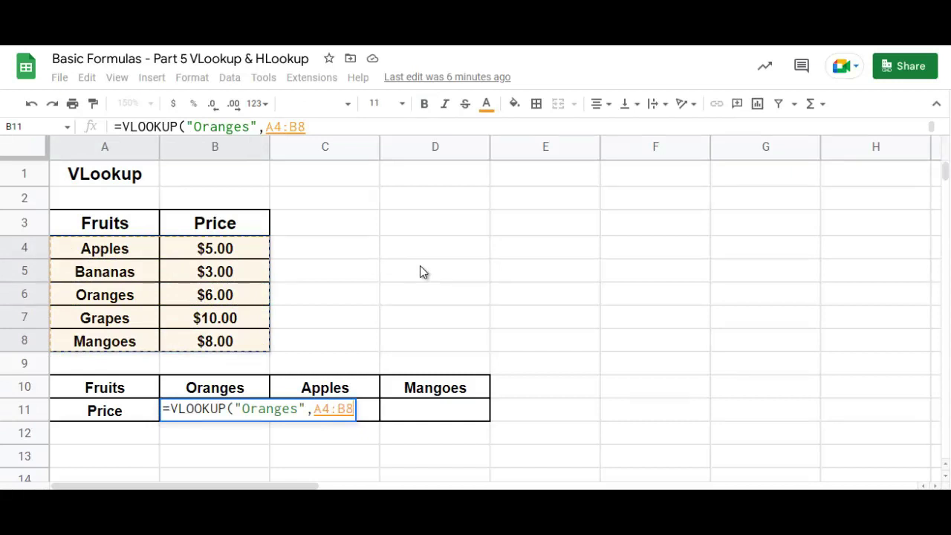
type(",")
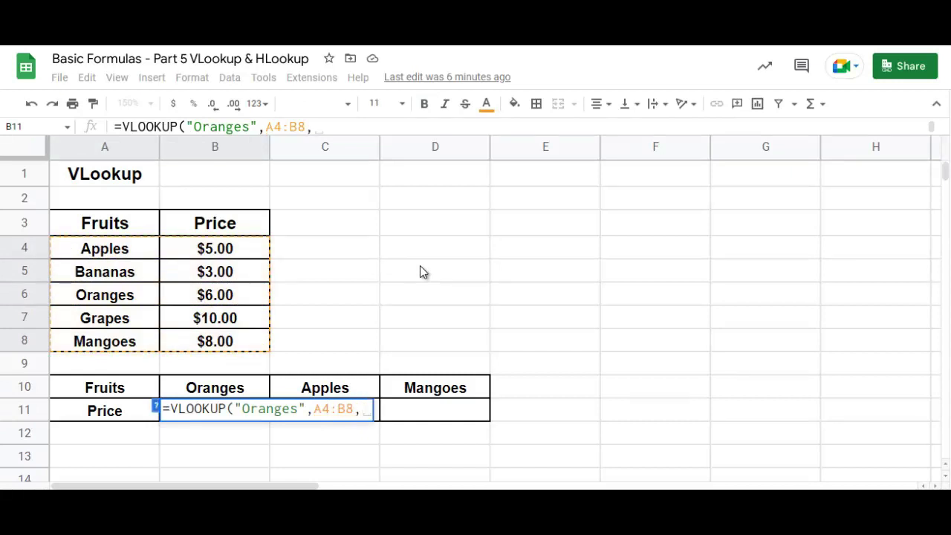
Complete the VLOOKUP in B11 with column index 2 and FALSE for an exact match.
type("2")
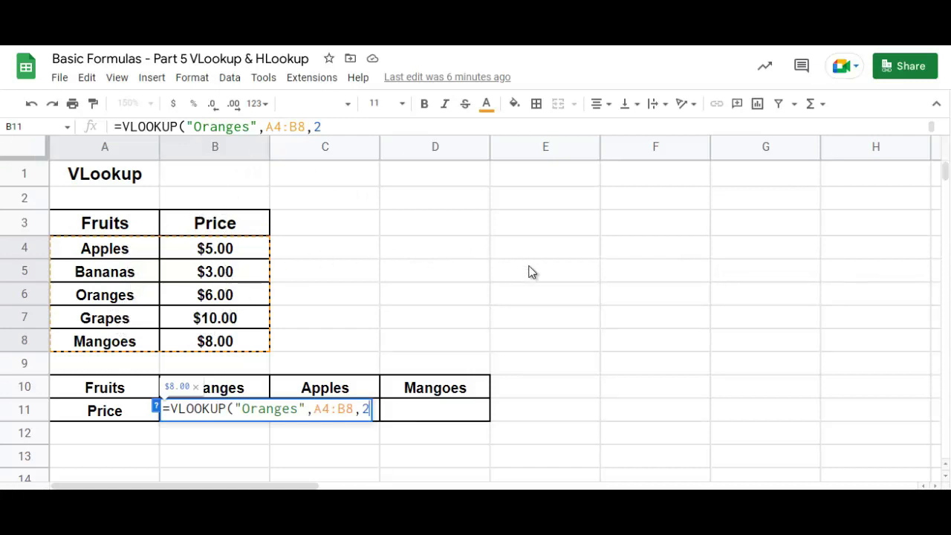
type(",")
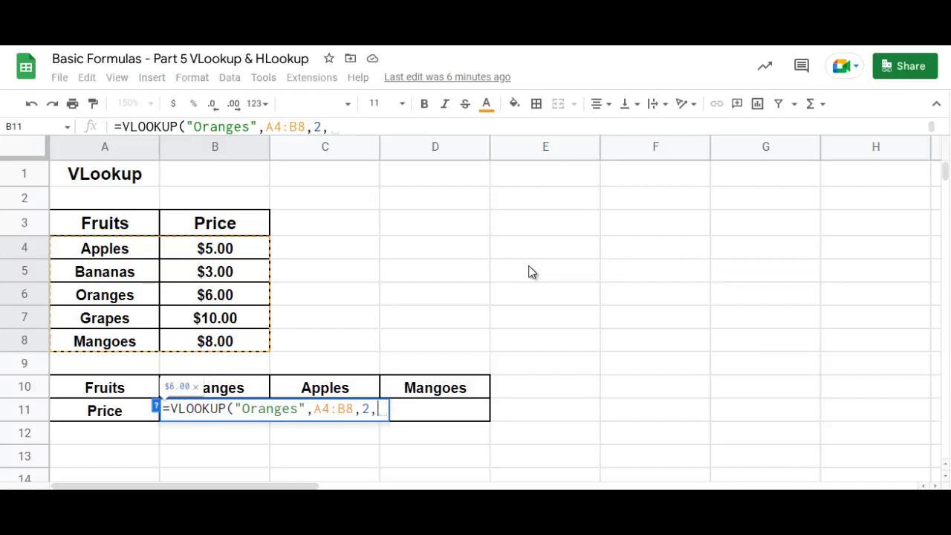
type("FALSE")
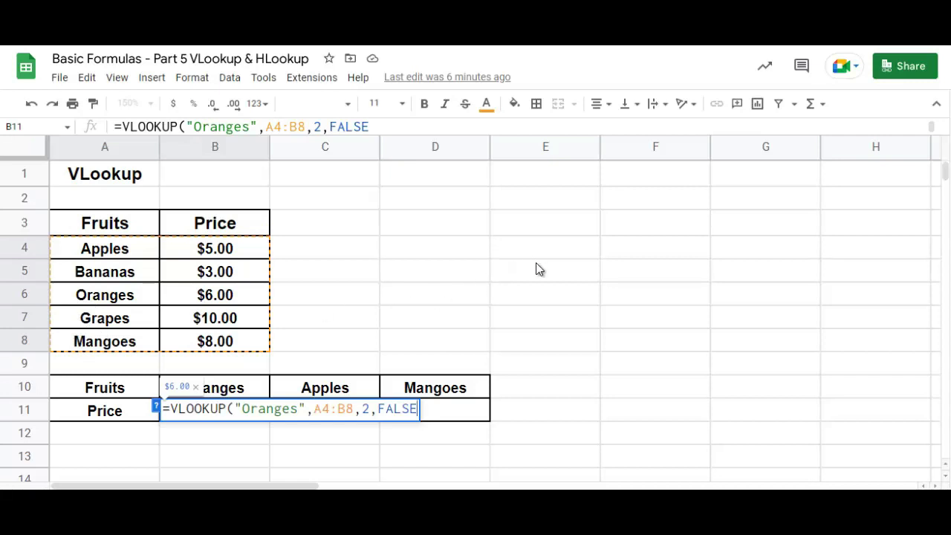
type(")")
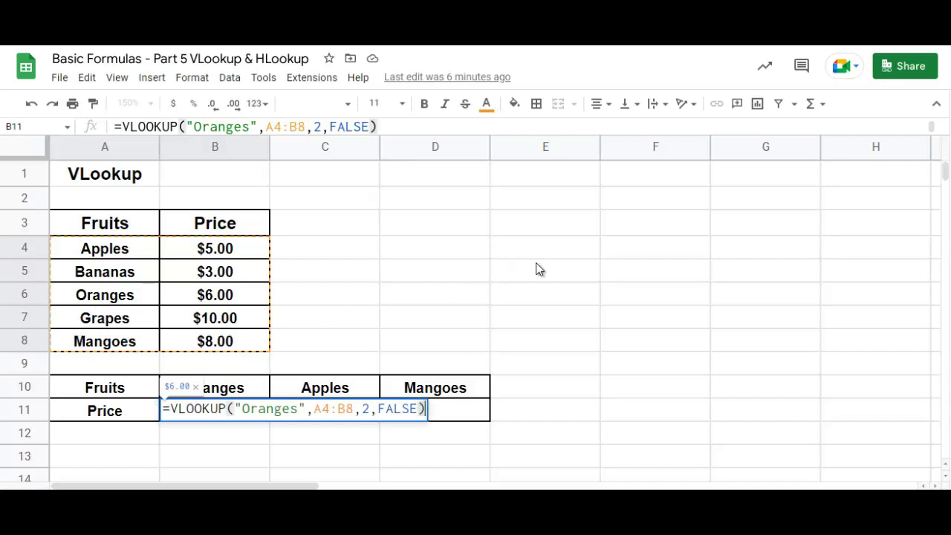
key("Return")
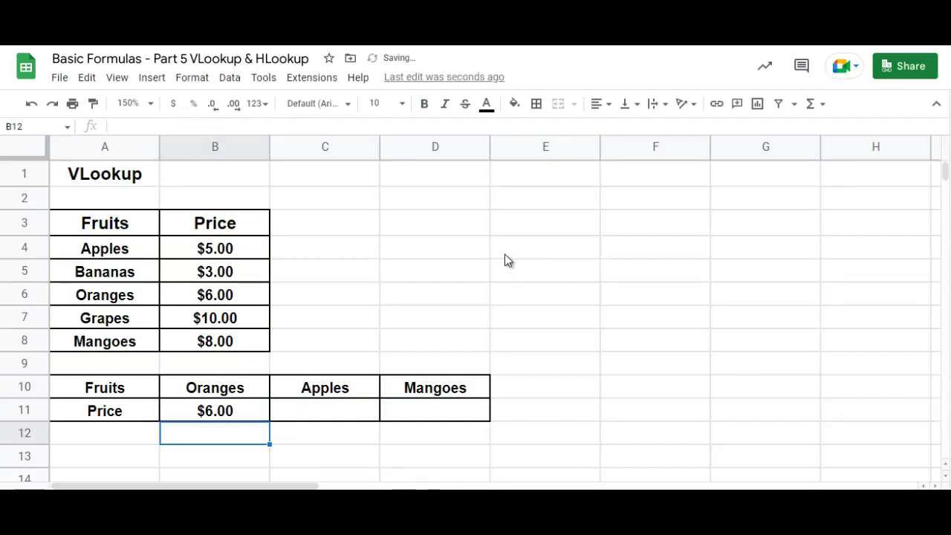
Try to fill the B11 price formula across to C11 and D11 for Apples and Mangoes.
left_click(242, 413)
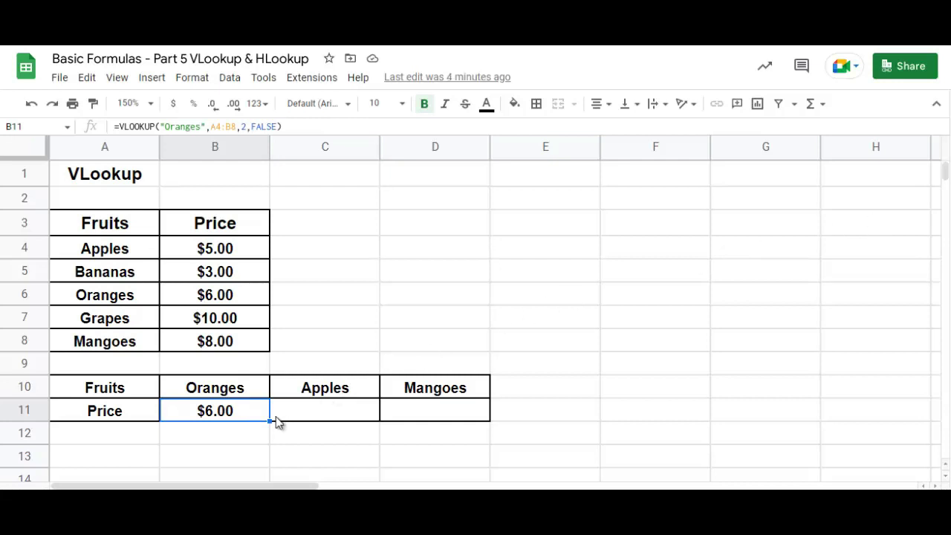
left_click(316, 416)
left_click(415, 416)
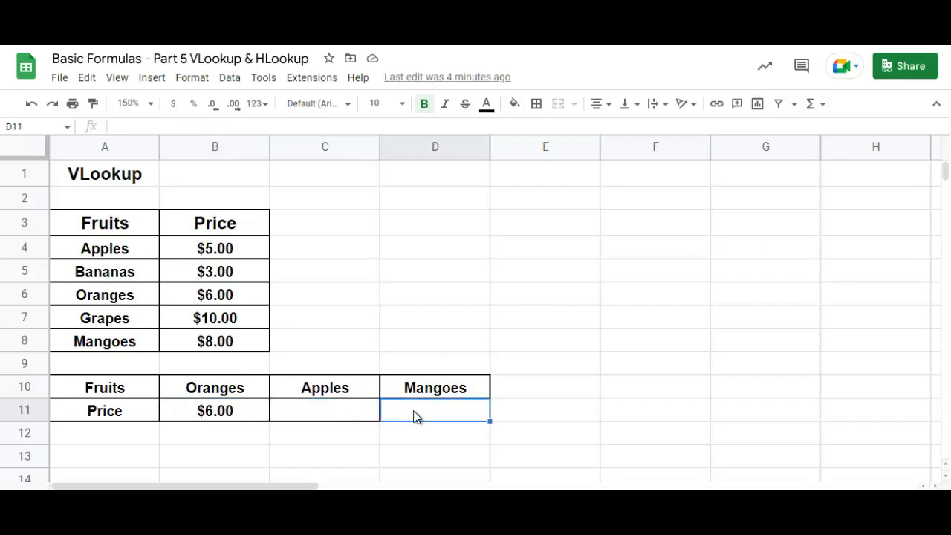
left_click(248, 418)
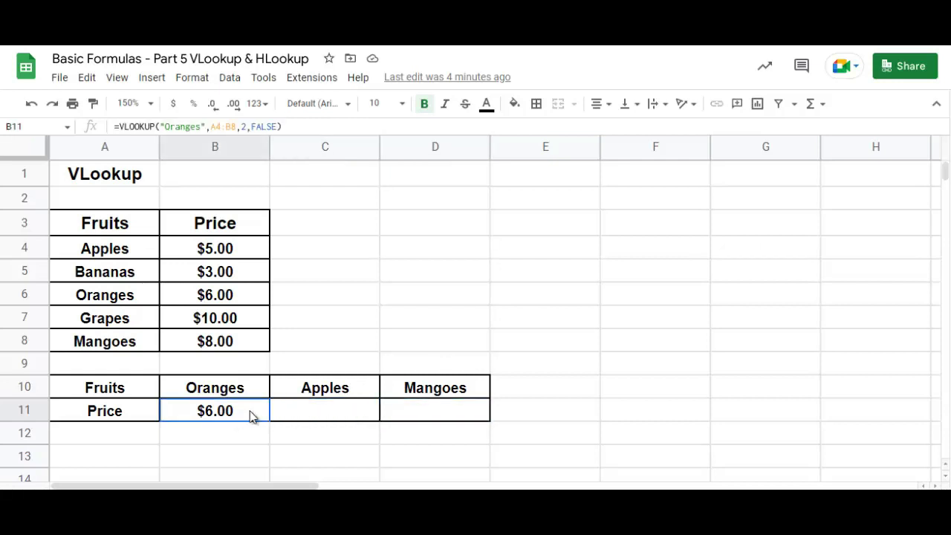
left_click_drag(268, 419, 412, 424)
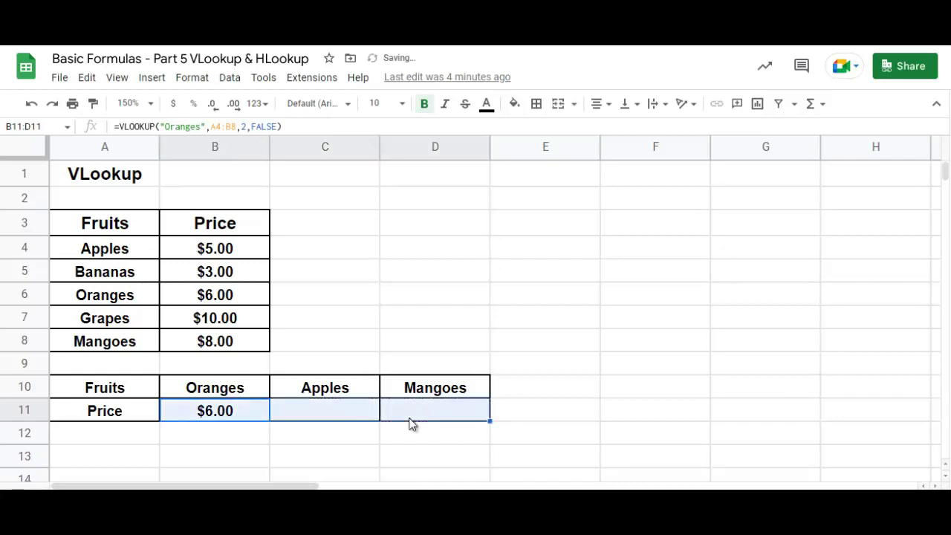
Inspect the copied formulas in C11 and D11, and undo the fill from B11.
left_click(357, 417)
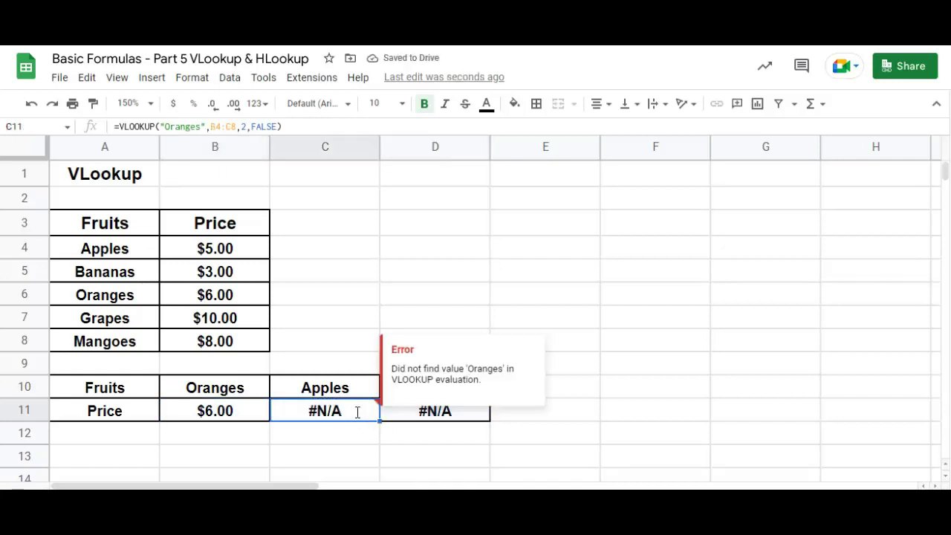
double_click(357, 412)
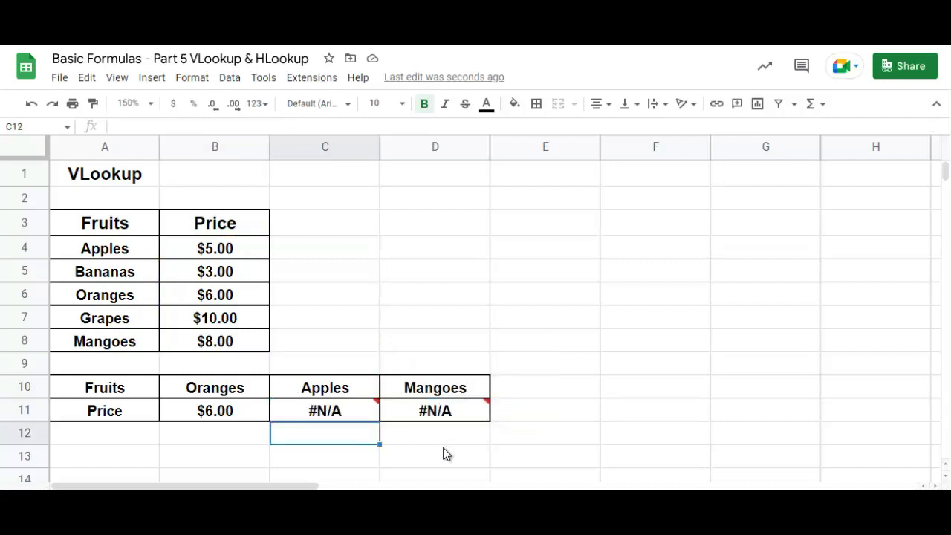
left_click(450, 416)
double_click(450, 416)
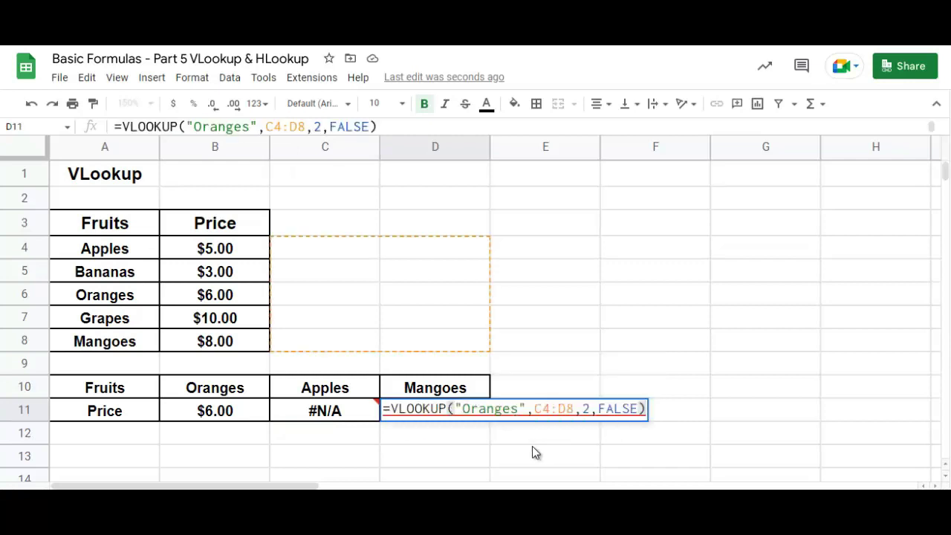
key("Return")
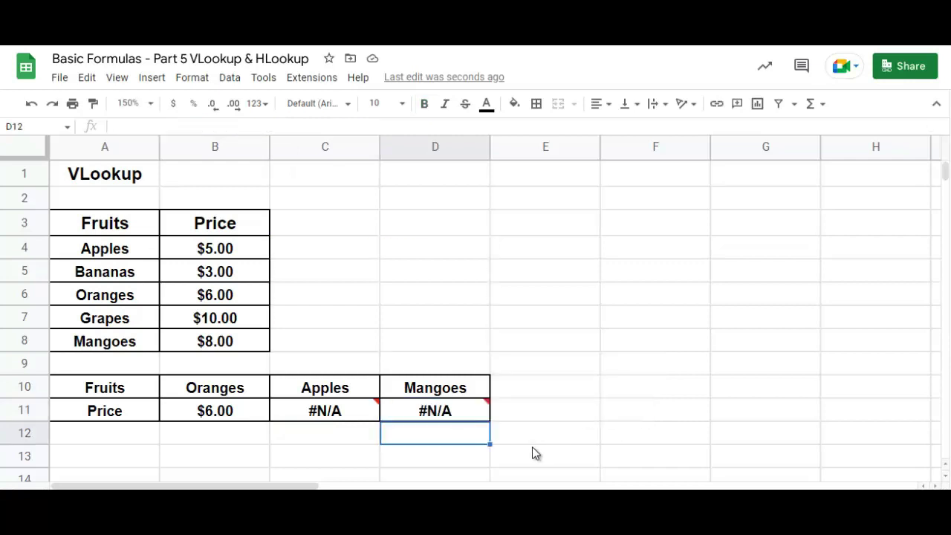
left_click(251, 418)
key("ctrl+z")
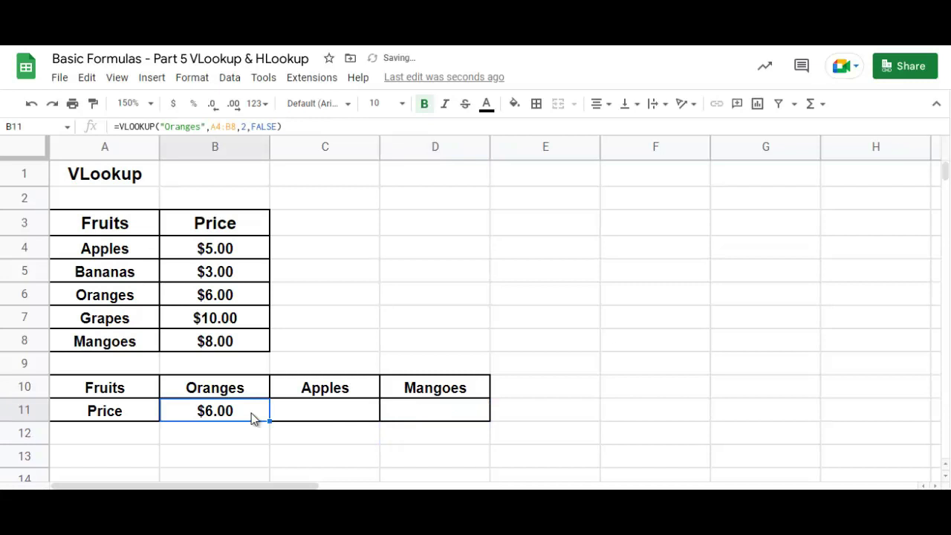
Replace the "Oranges" search key in the B11 VLOOKUP formula with a reference to cell B10.
double_click(252, 413)
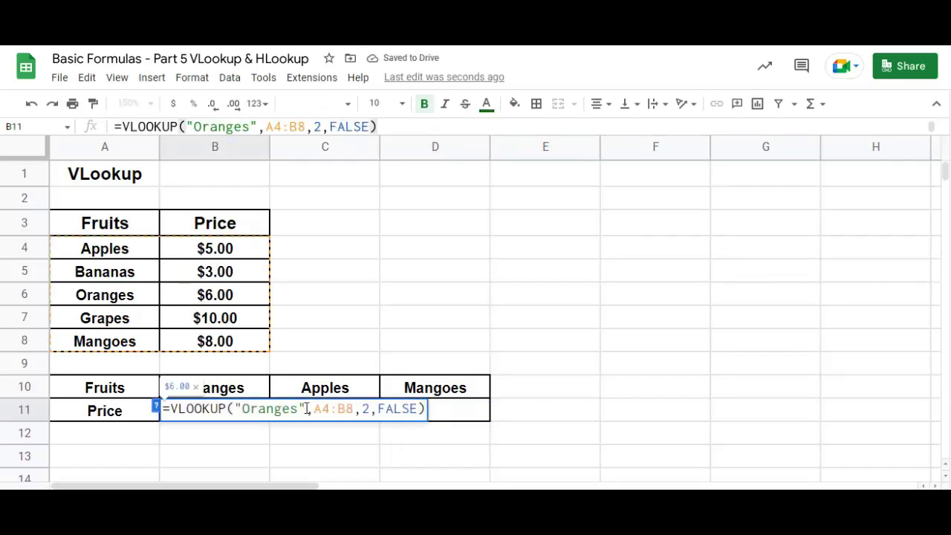
key("BackSpace")
key("BackSpace")
key("BackSpace")
key("BackSpace")
key("BackSpace")
key("BackSpace")
key("BackSpace")
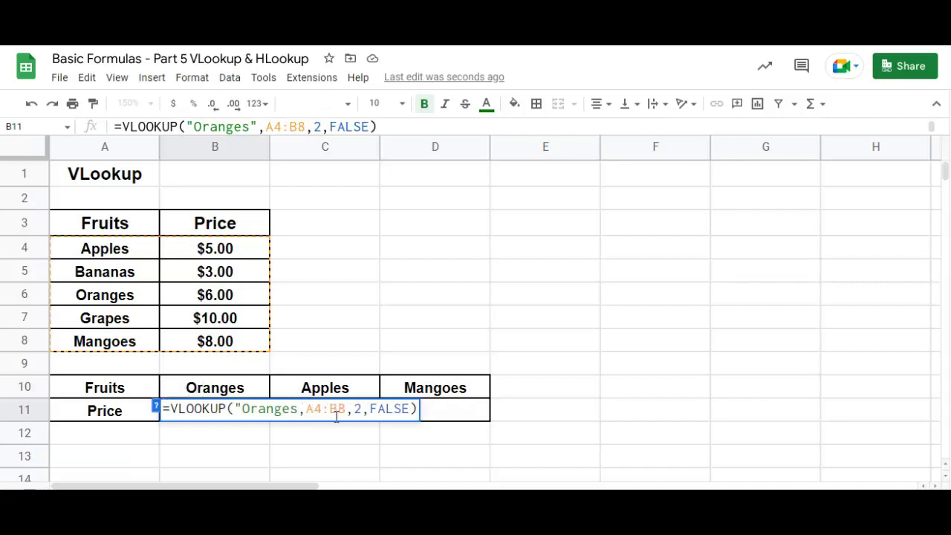
key("BackSpace")
key("BackSpace")
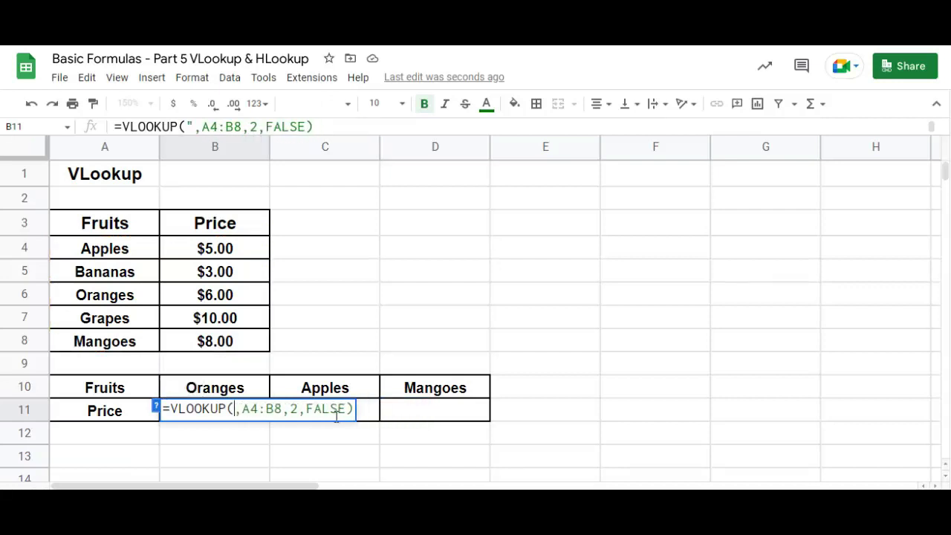
left_click(255, 390)
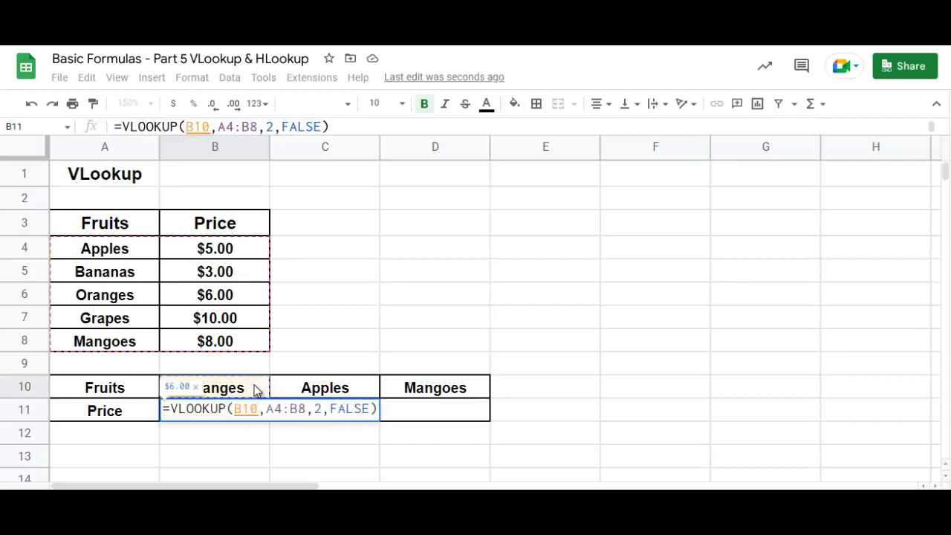
Make the lookup range in the B11 formula absolute as $A$4:$B$8 and commit the formula.
left_click(265, 408)
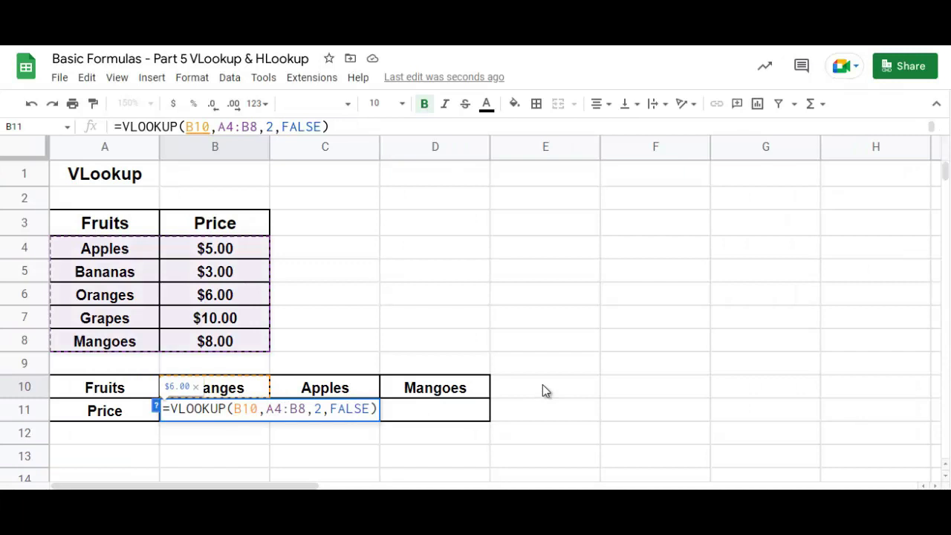
type("$")
key("Right")
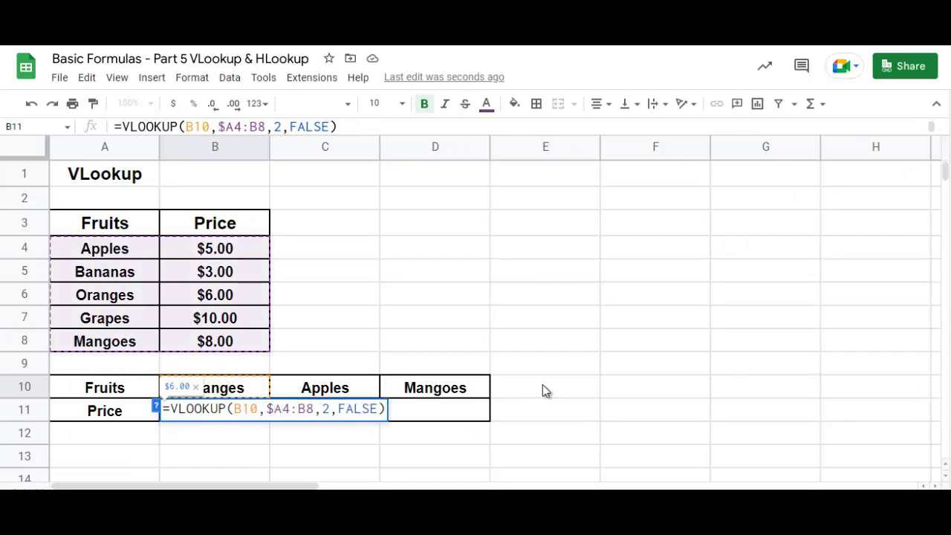
type("$")
key("Right")
key("Right")
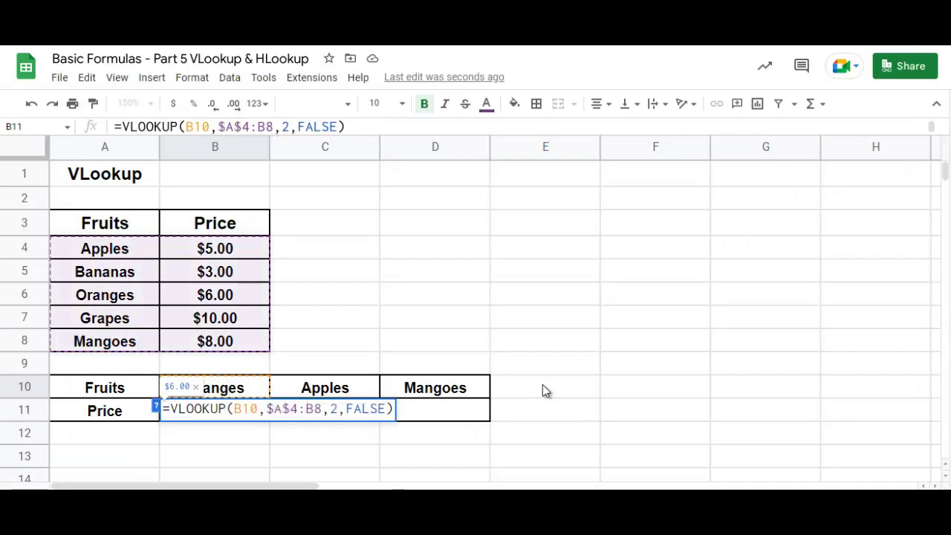
type("$")
key("Right")
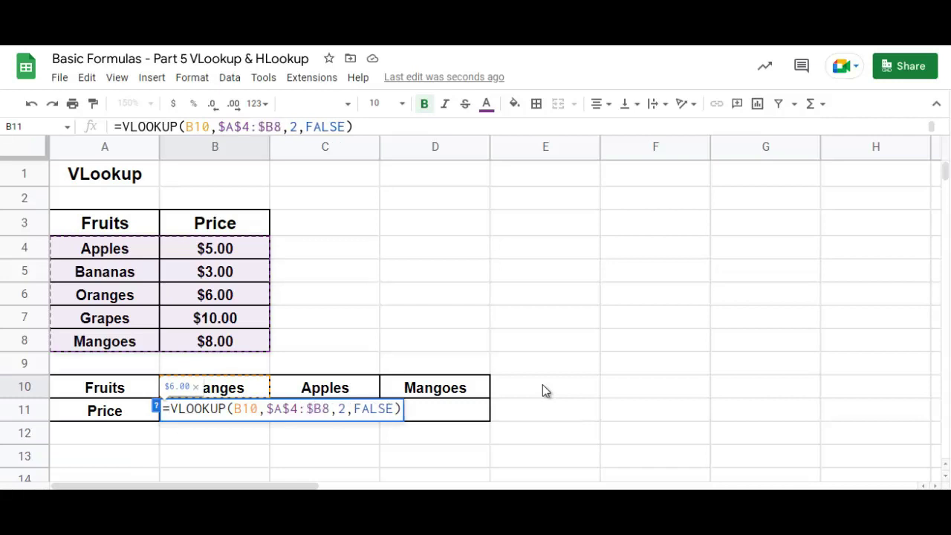
type("$")
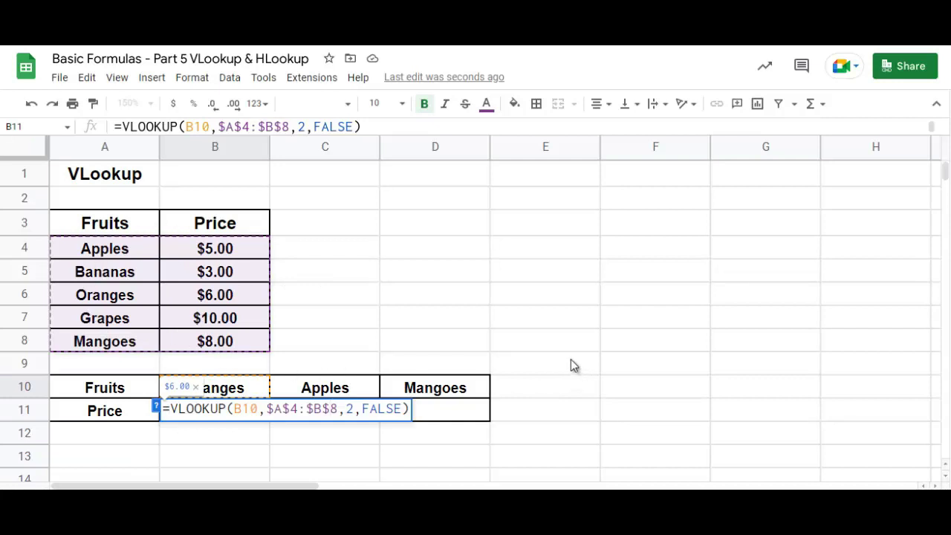
key("Return")
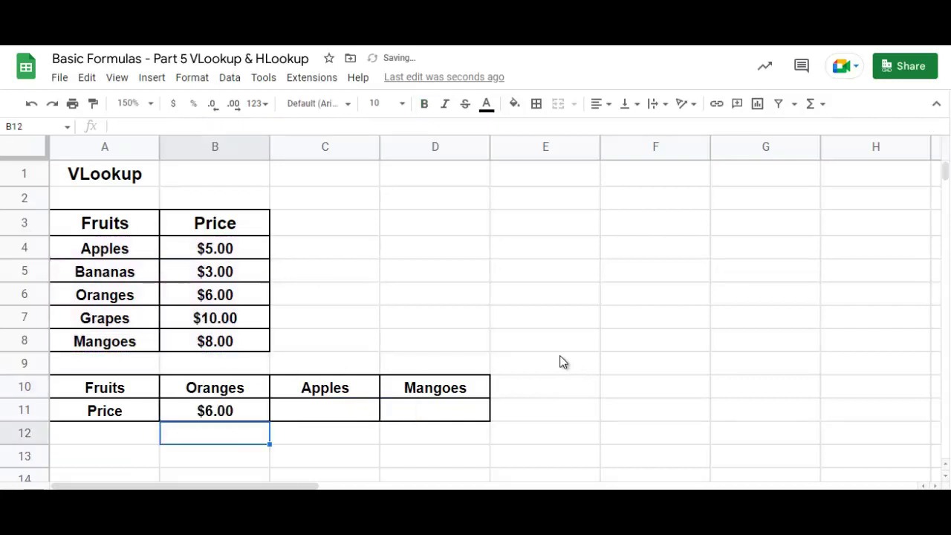
Fill the B11 VLOOKUP formula across to C11 and D11 for Apples and Mangoes.
left_click(252, 412)
left_click_drag(268, 417, 412, 420)
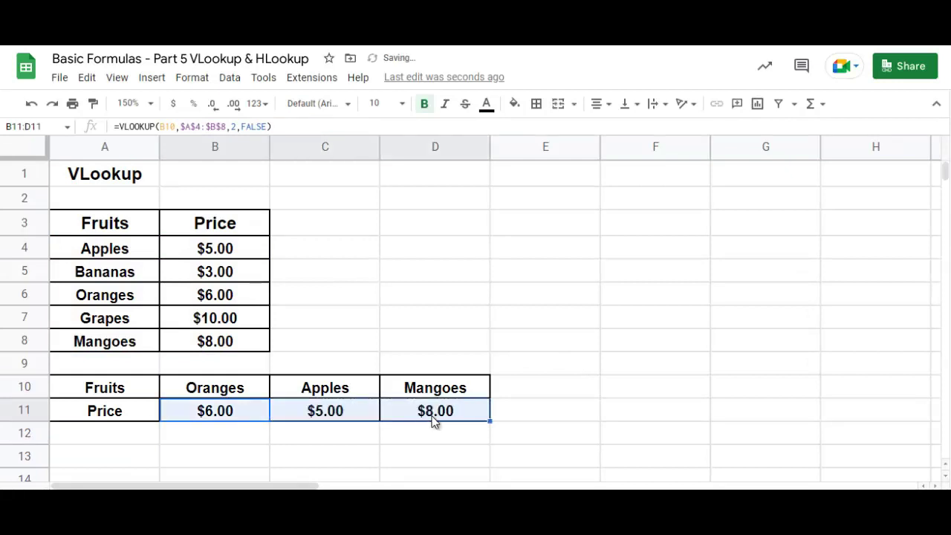
left_click(542, 412)
Check the Oranges, Apples and Mangoes prices in row 11 against their entries in the fruit price table.
left_click(257, 414)
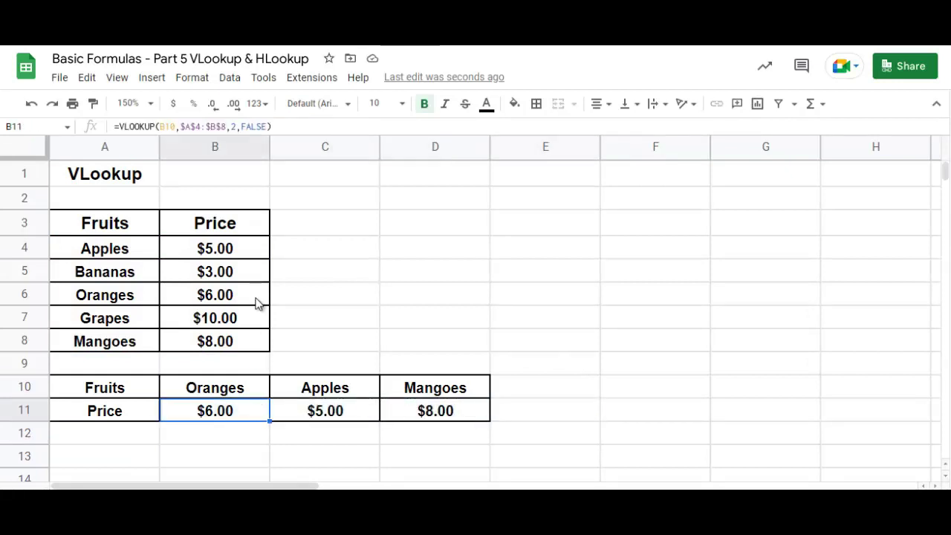
left_click(257, 301)
left_click(351, 411)
left_click(251, 254)
left_click(462, 416)
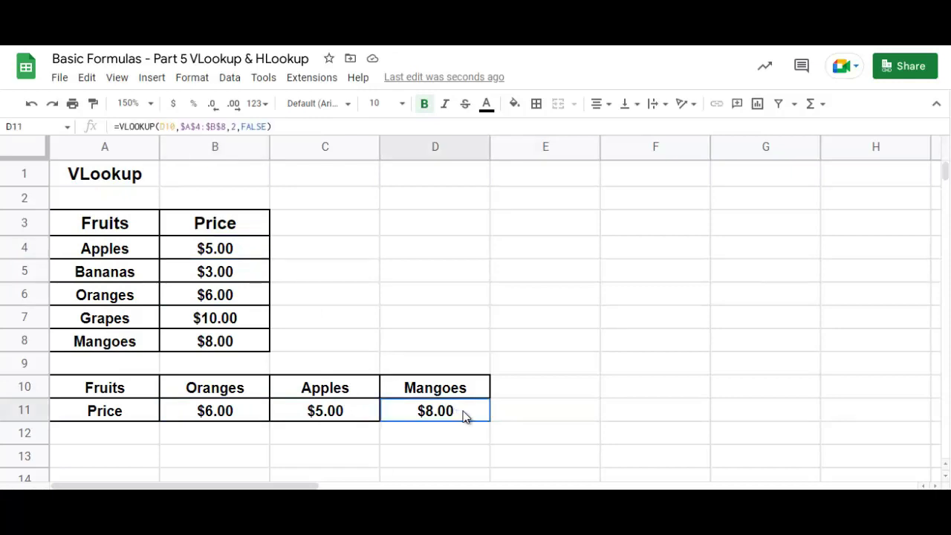
left_click(261, 343)
left_click(469, 420)
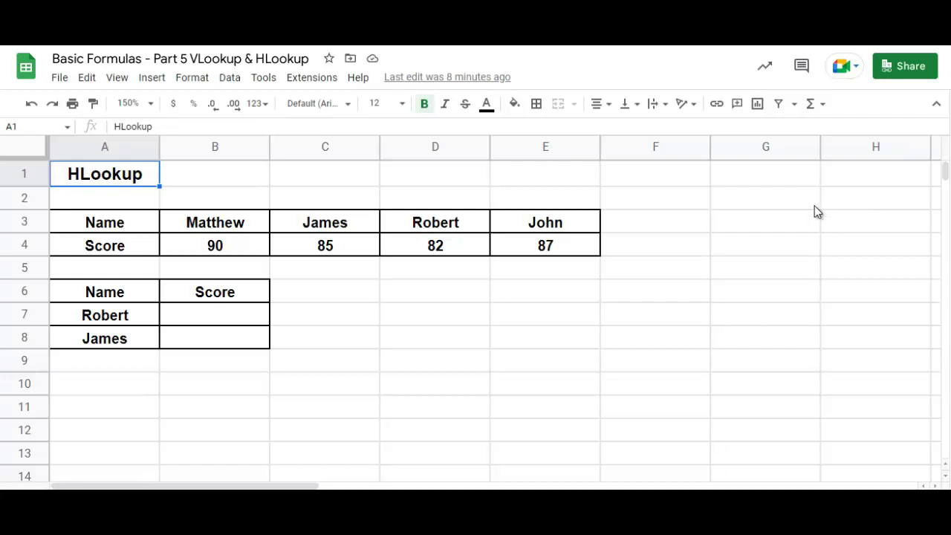
Begin an HLOOKUP formula in B7 of the HLookup sheet, using the name in A7 as the search key.
left_click(25, 223)
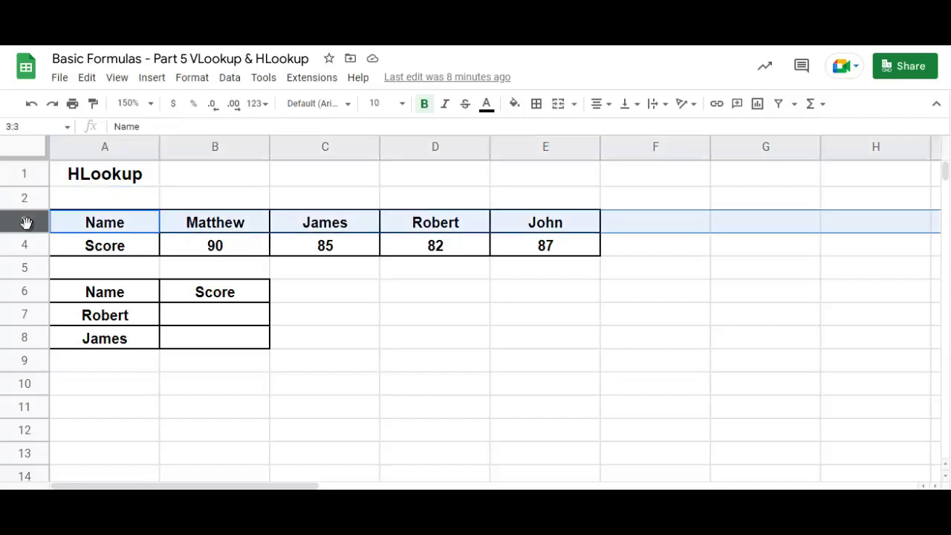
left_click(25, 246)
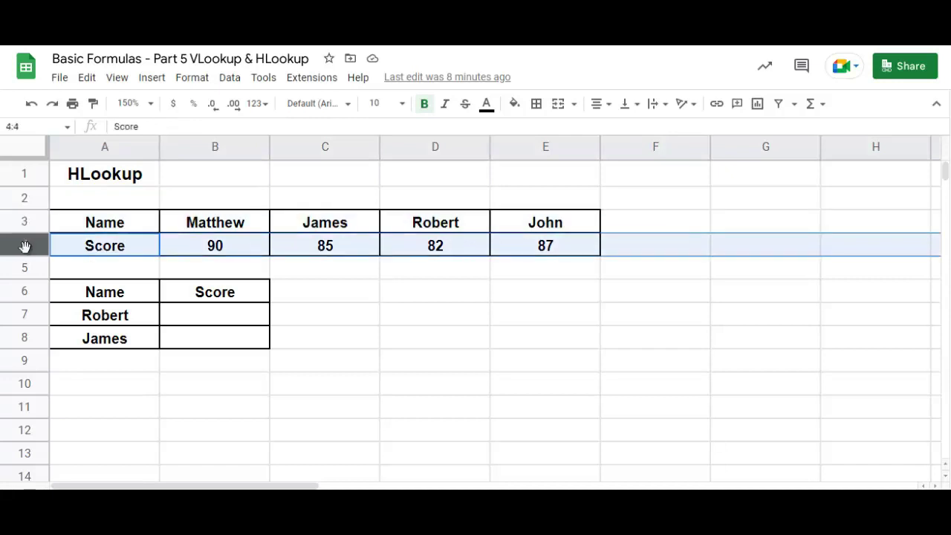
left_click(200, 320)
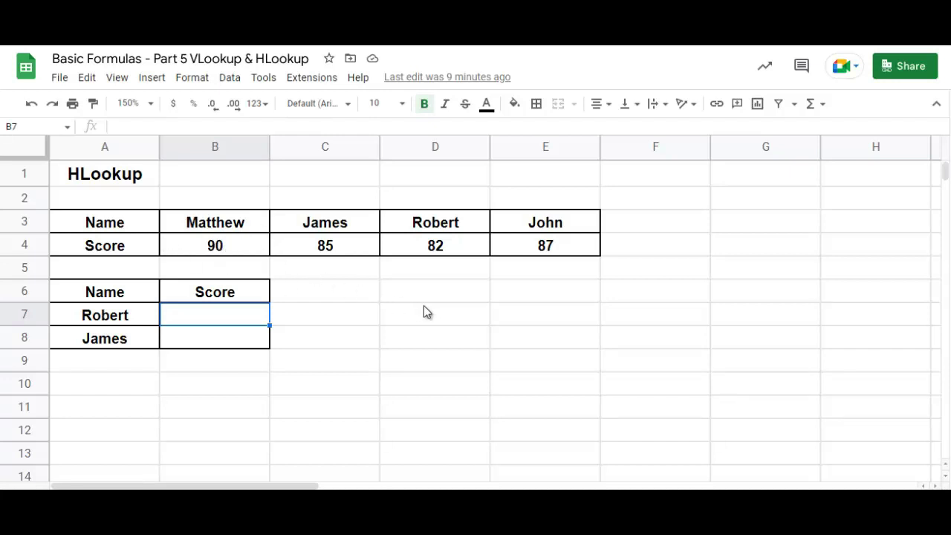
type("=")
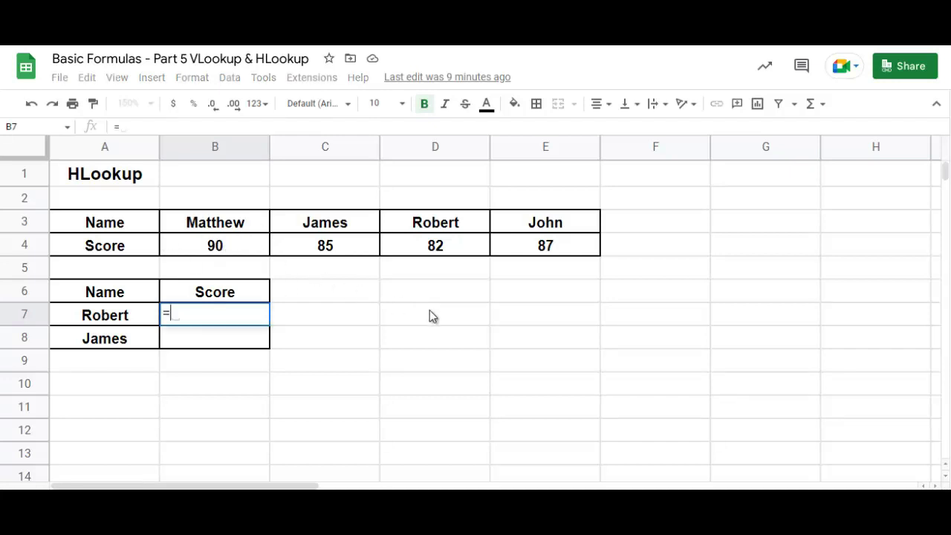
type("HLO")
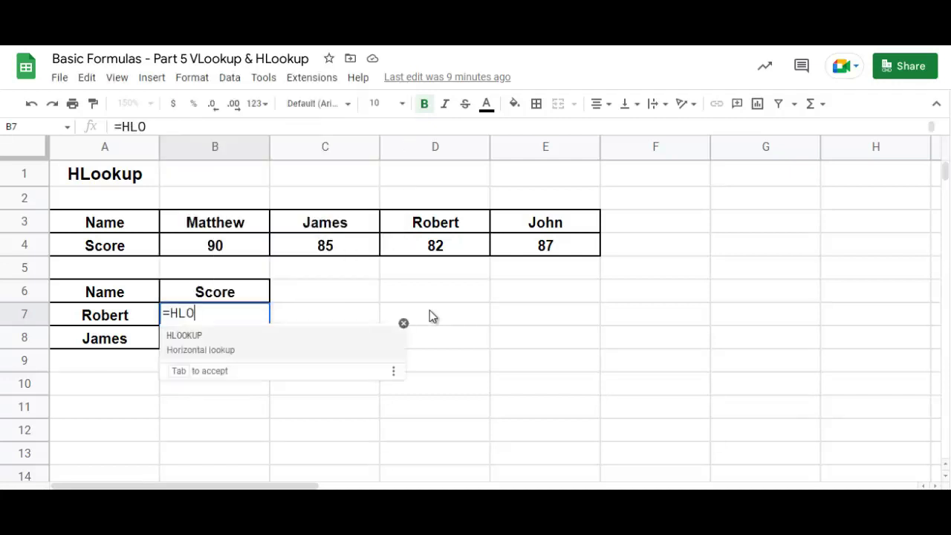
type("OKUP(")
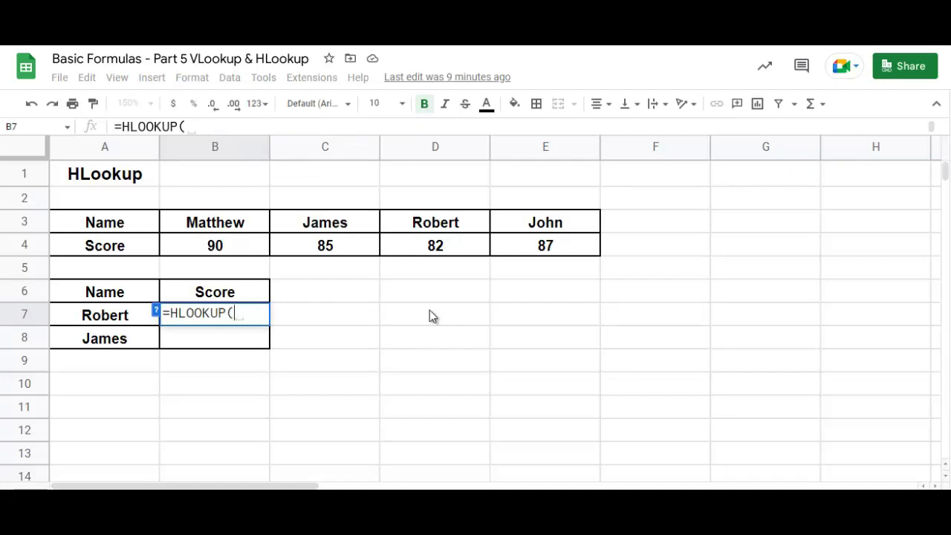
left_click(110, 315)
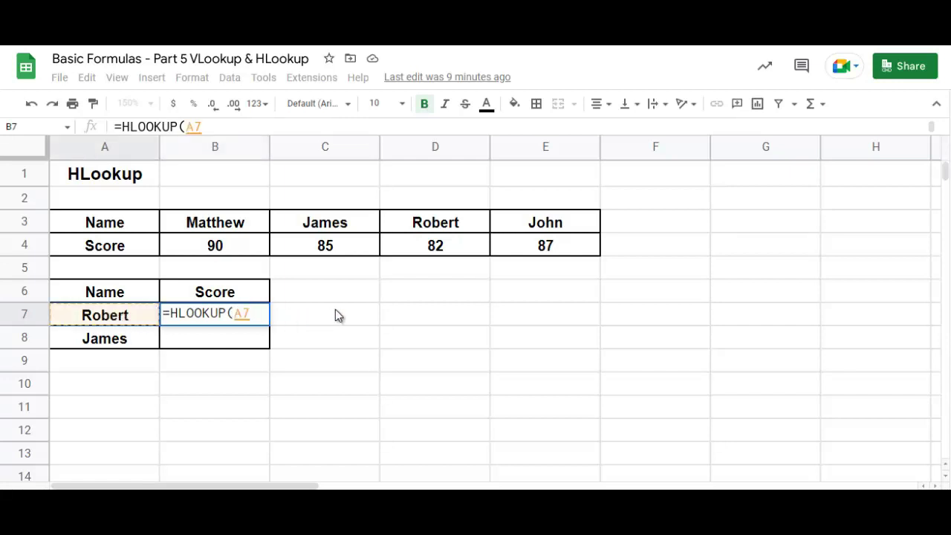
type(",")
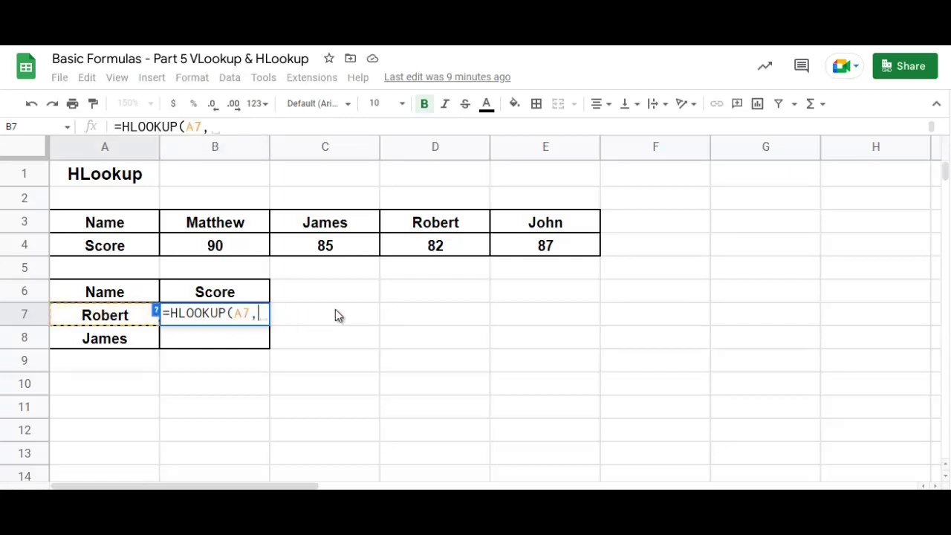
Set B3:E4, the names and their scores, as the lookup range in the B7 HLOOKUP formula.
left_click(240, 225)
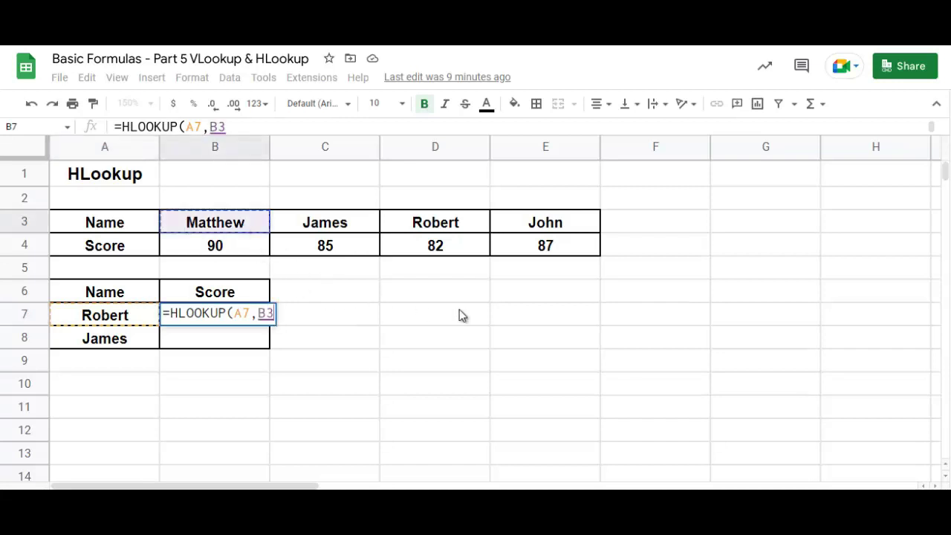
key("shift+Right")
key("shift+Right")
key("shift+Right")
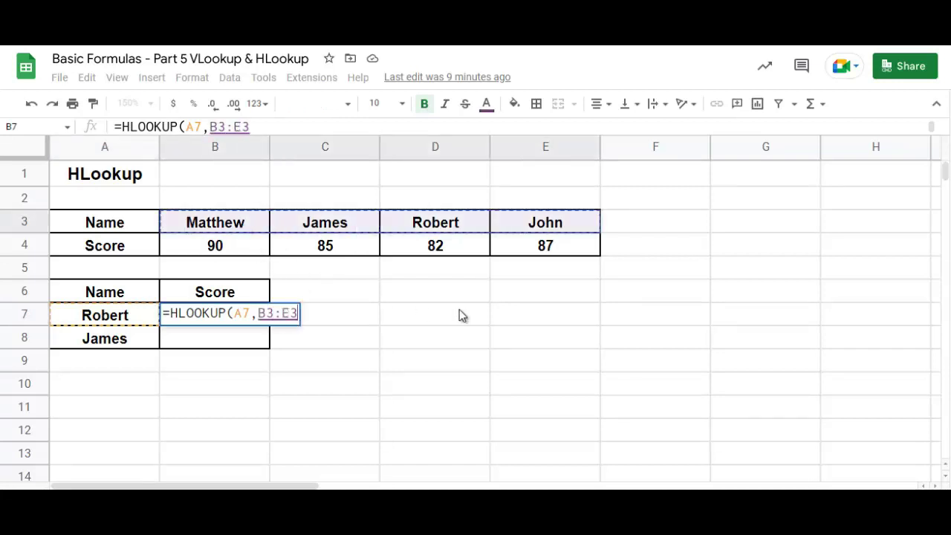
key("shift+Down")
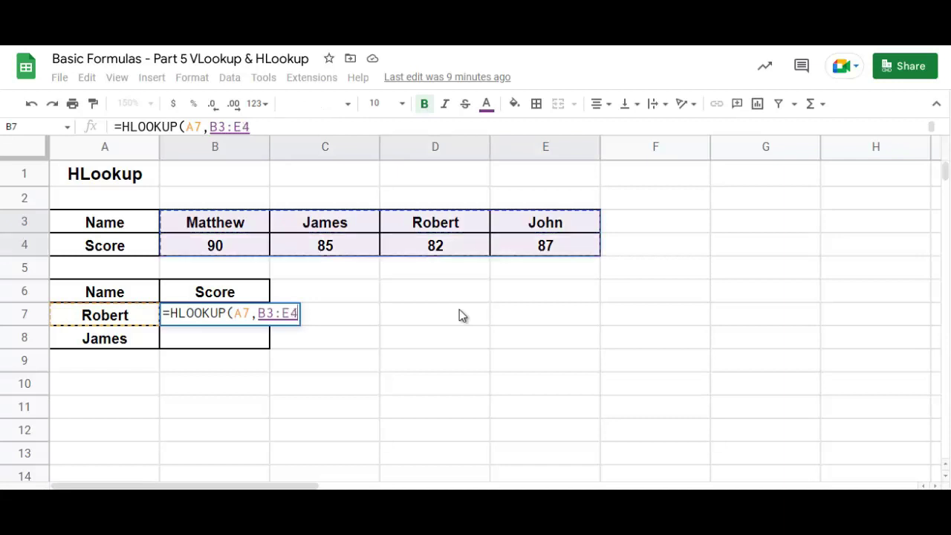
Make the lookup range in the B7 formula absolute as $B$3:$E$4.
left_click(259, 313)
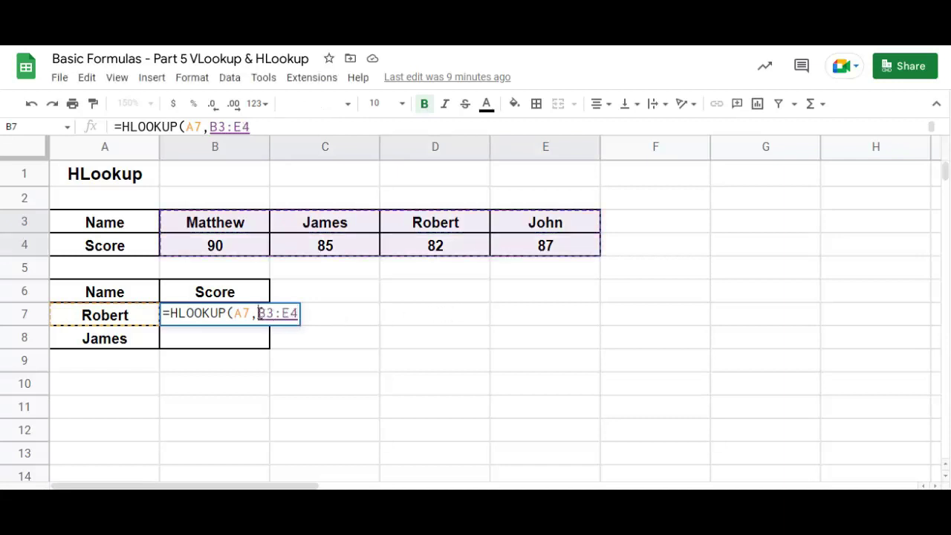
type("$")
left_click(274, 314)
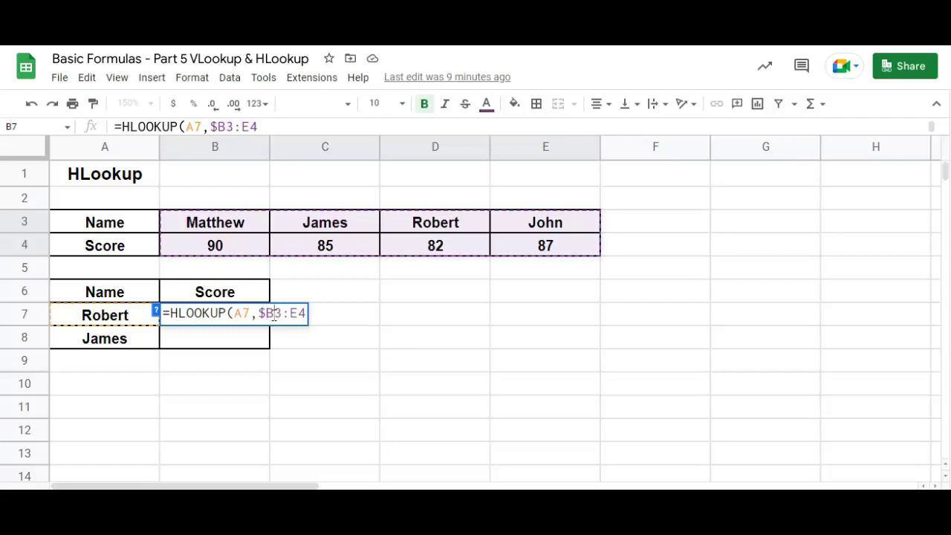
type("$")
left_click(298, 314)
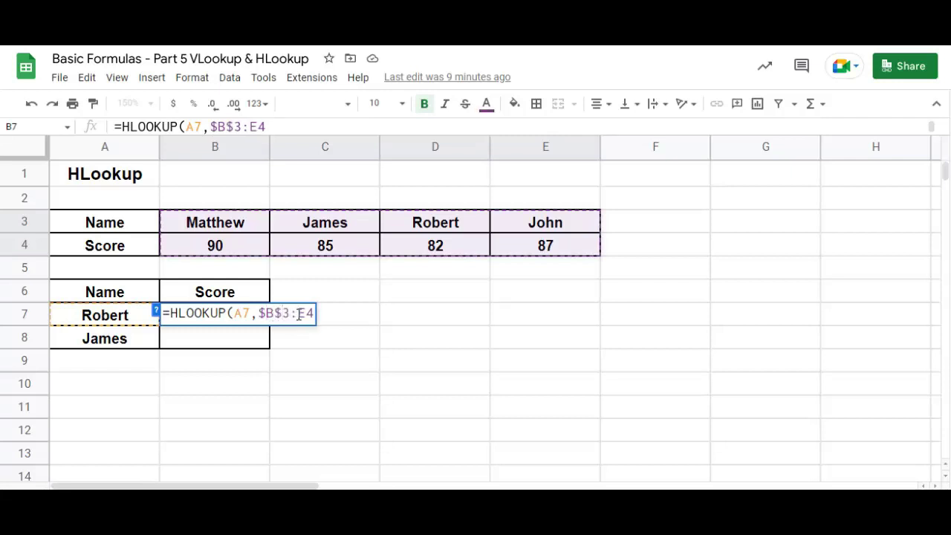
type("$")
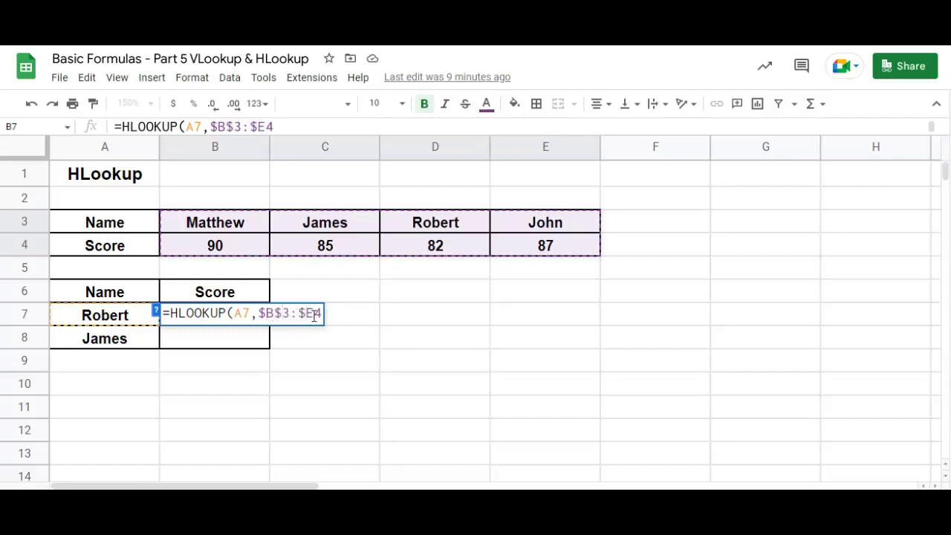
left_click(314, 314)
type("$4,")
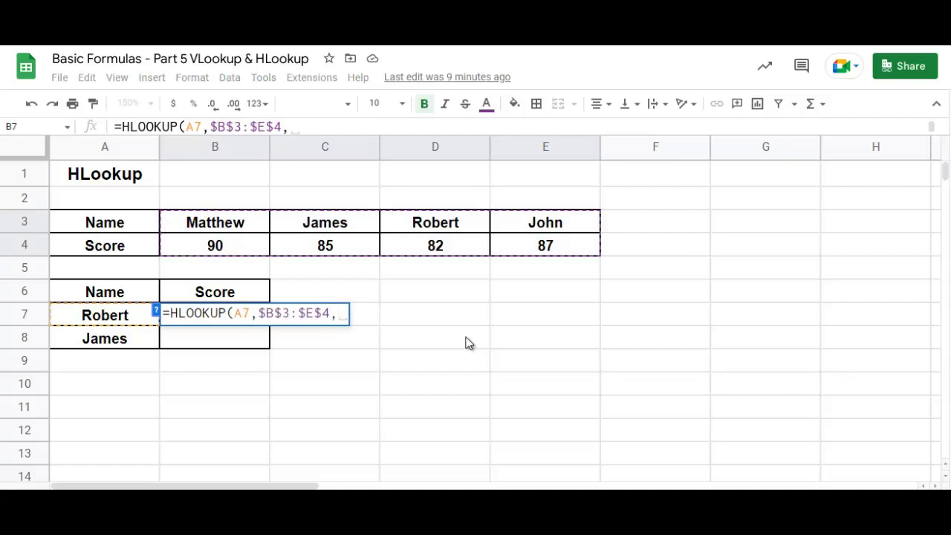
Complete the B7 formula with row index 2 and FALSE for an exact match, and accept the suggested autofill for B8.
type("2")
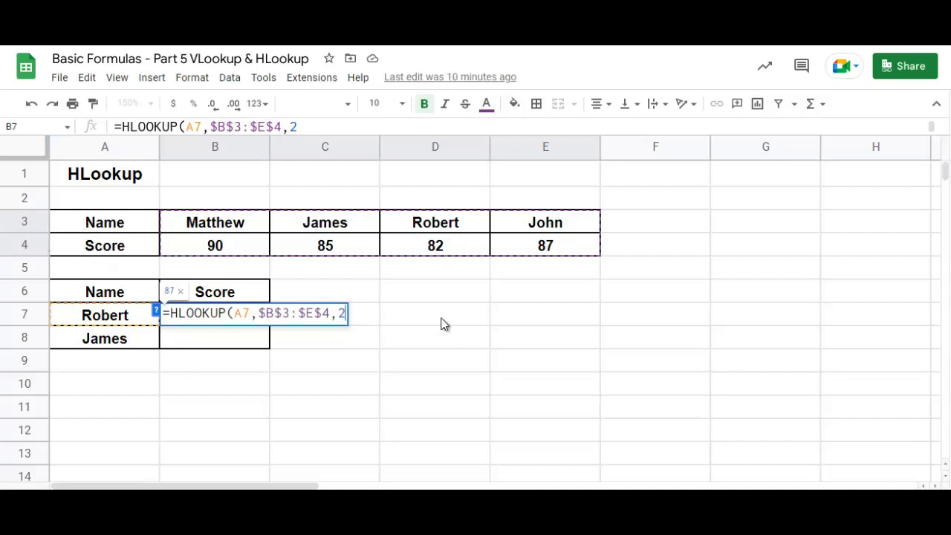
type(",FALSE")
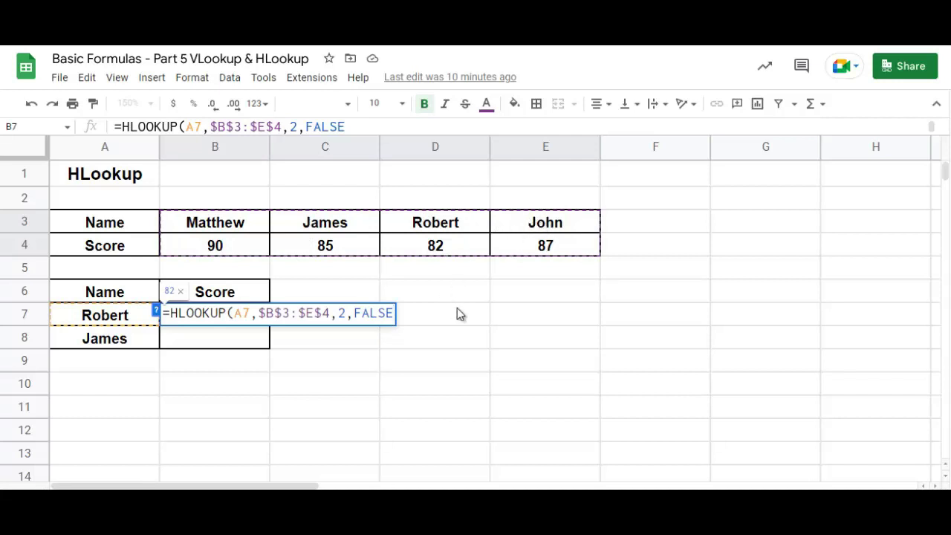
type(")")
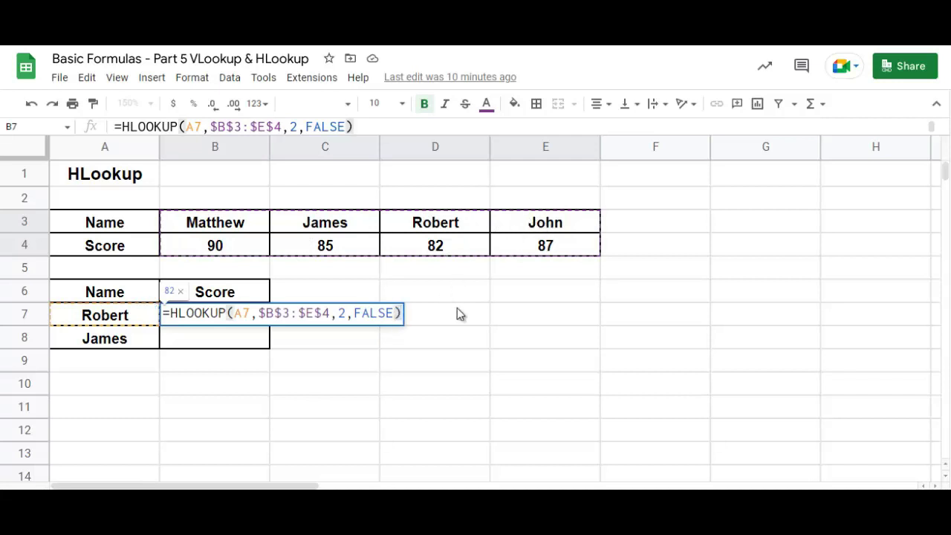
key("Return")
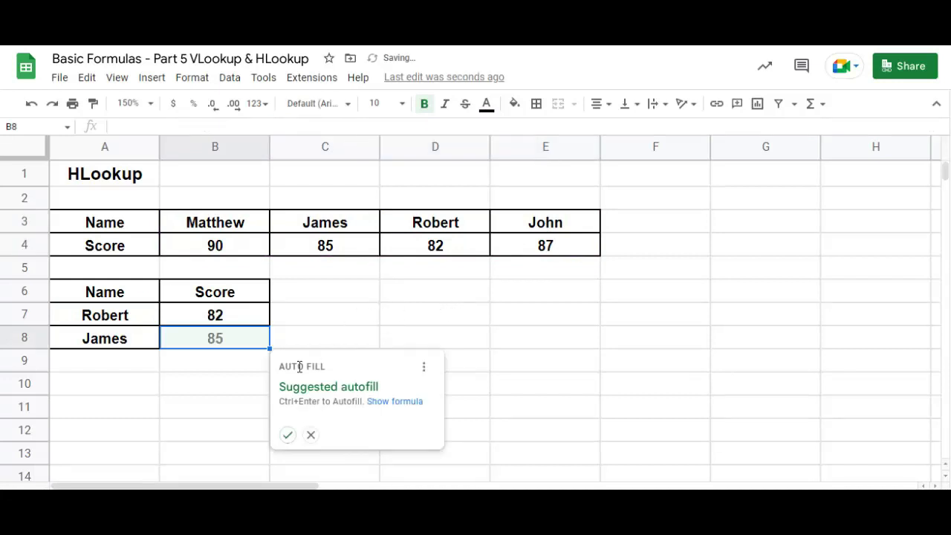
left_click(288, 436)
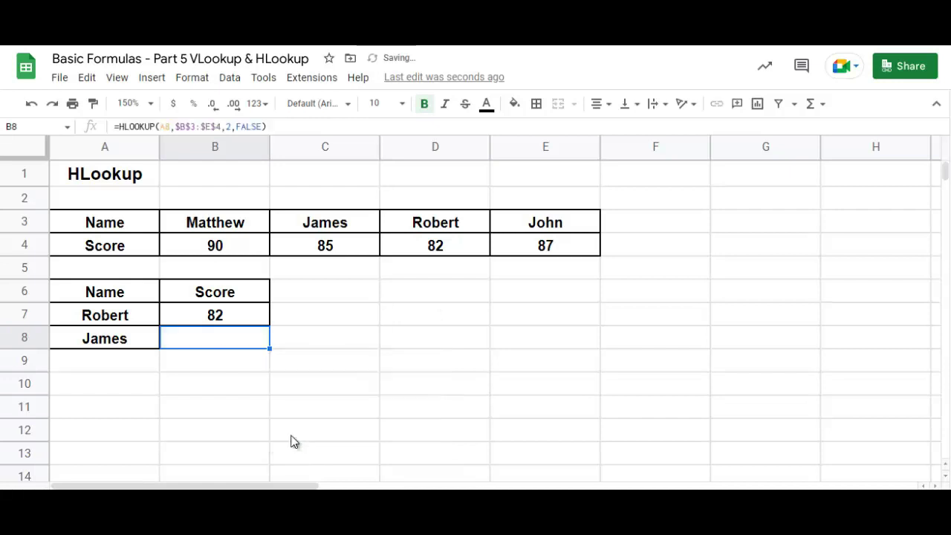
Check the scores in B7 and B8 against the matching entries in row 4 of the source table.
left_click(240, 321)
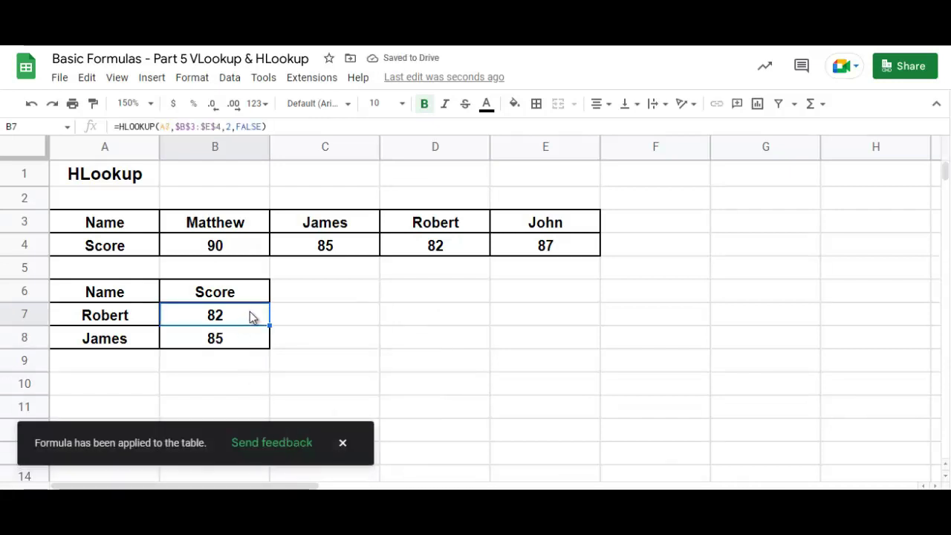
left_click(399, 251)
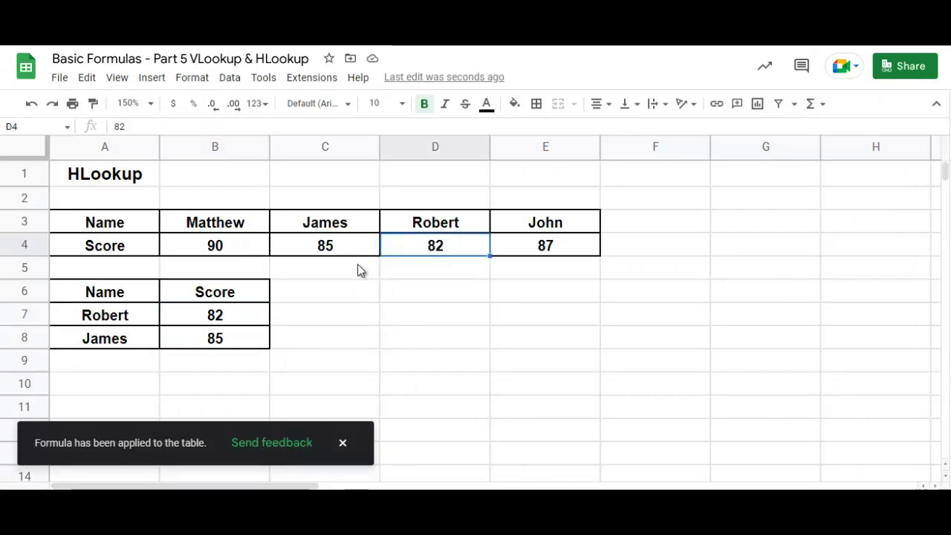
left_click(237, 340)
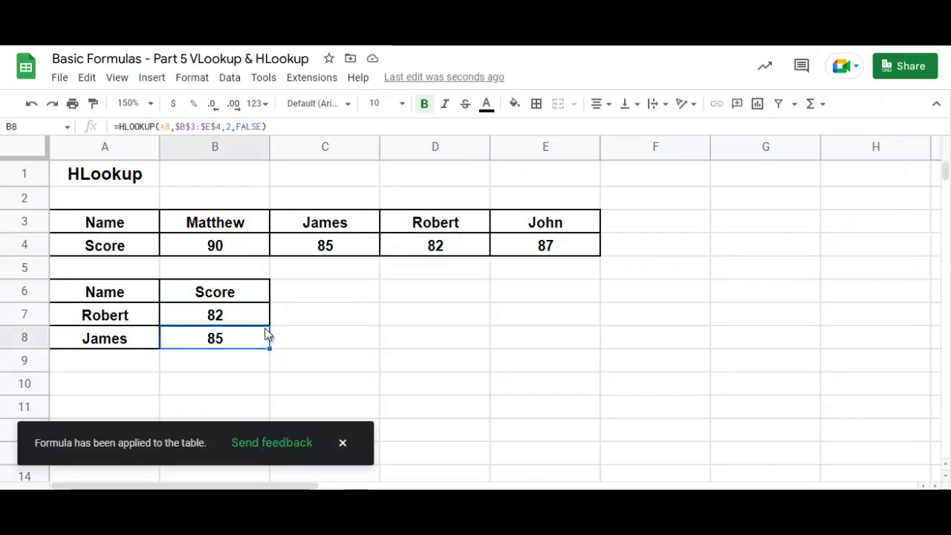
left_click(302, 252)
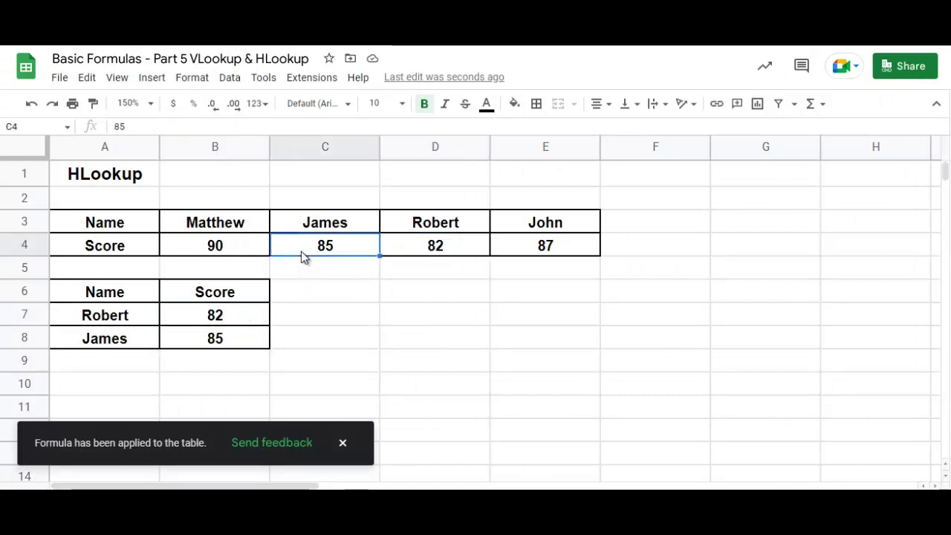
left_click(266, 339)
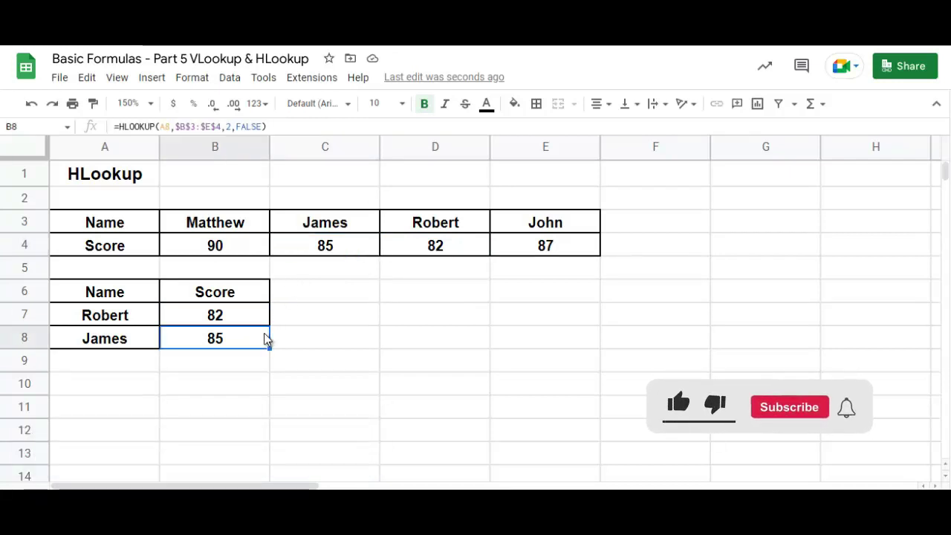